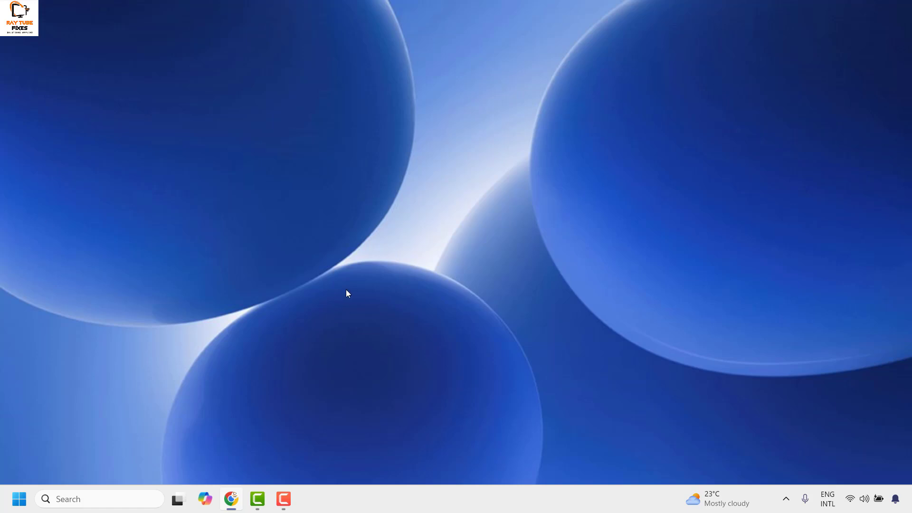
# Launch regedit from the Run dialog, opened from the Start button's right-click menu
pyautogui.rightClick(17, 503)
pyautogui.click(24, 427)
pyautogui.write('rege')
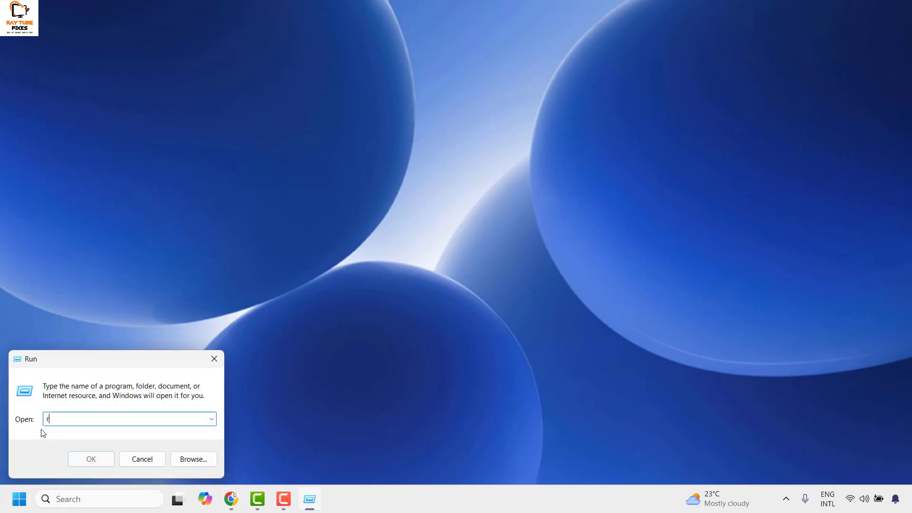
pyautogui.write('dit')
pyautogui.press('Return')
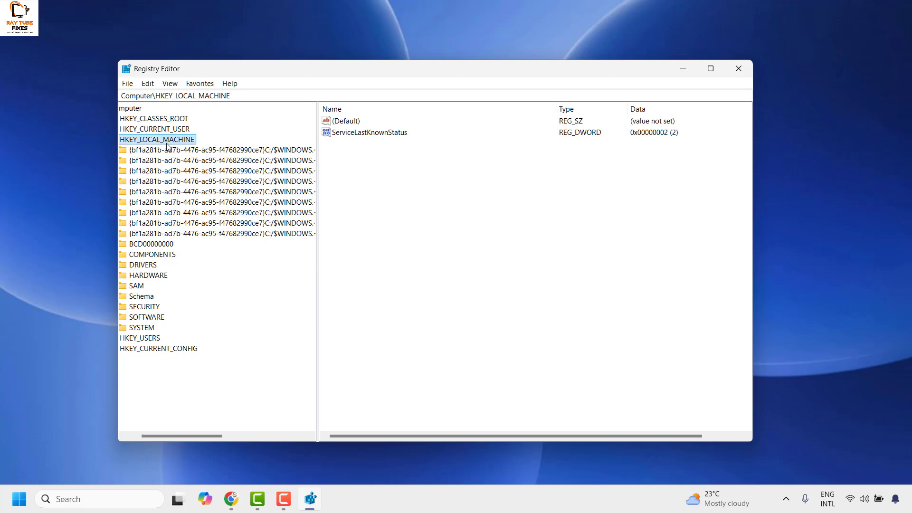
# Collapse the tree to Computer, then expand HKEY_LOCAL_MACHINE and SOFTWARE
pyautogui.press('Left')
pyautogui.press('Left')
pyautogui.press('Left')
pyautogui.press('Right')
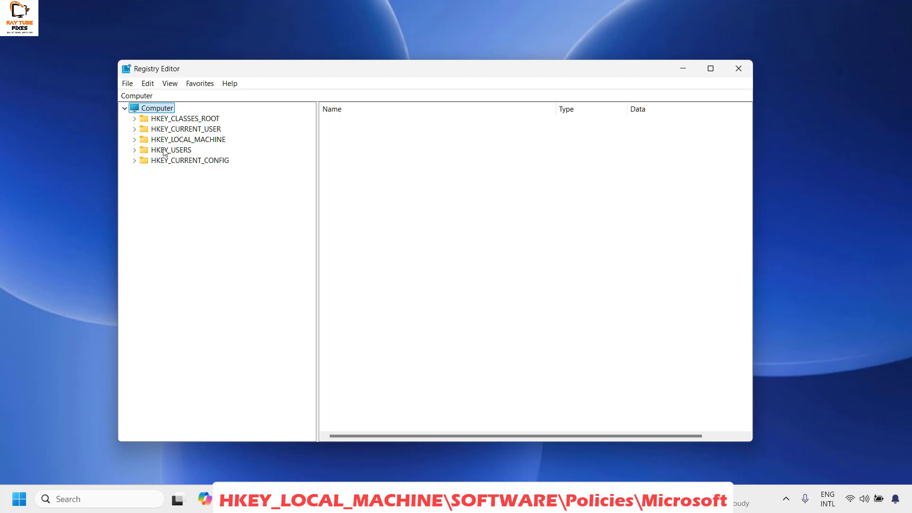
pyautogui.click(135, 141)
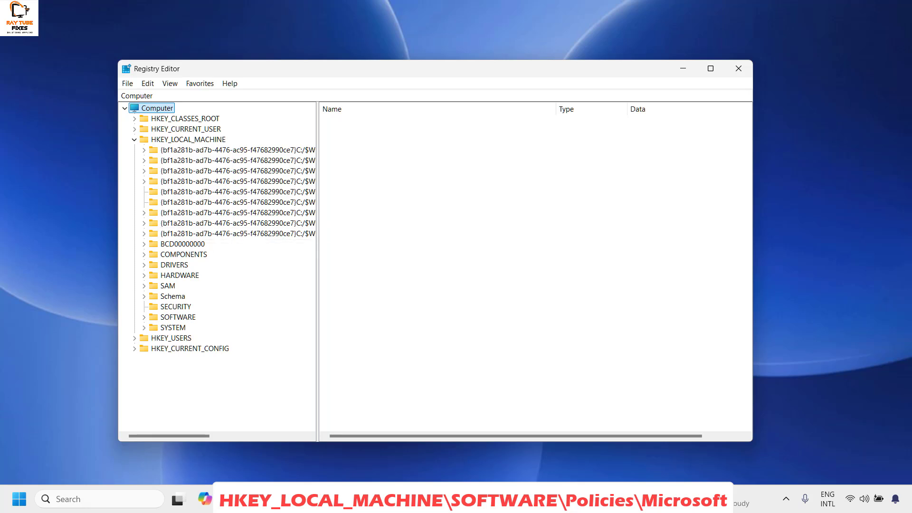
pyautogui.click(144, 317)
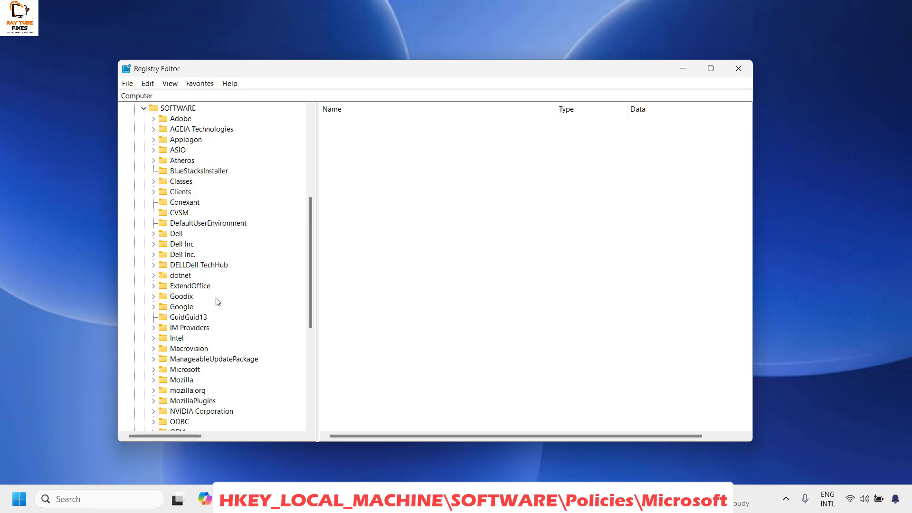
# Go to SOFTWARE\Policies, then select and expand the Microsoft key to list its subkeys
pyautogui.click(167, 307)
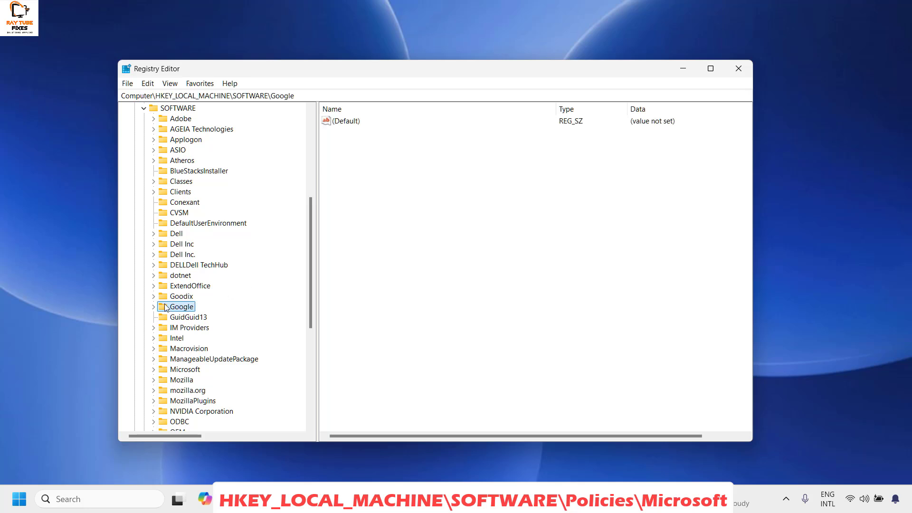
pyautogui.press('p')
pyautogui.press('o')
pyautogui.press('Right')
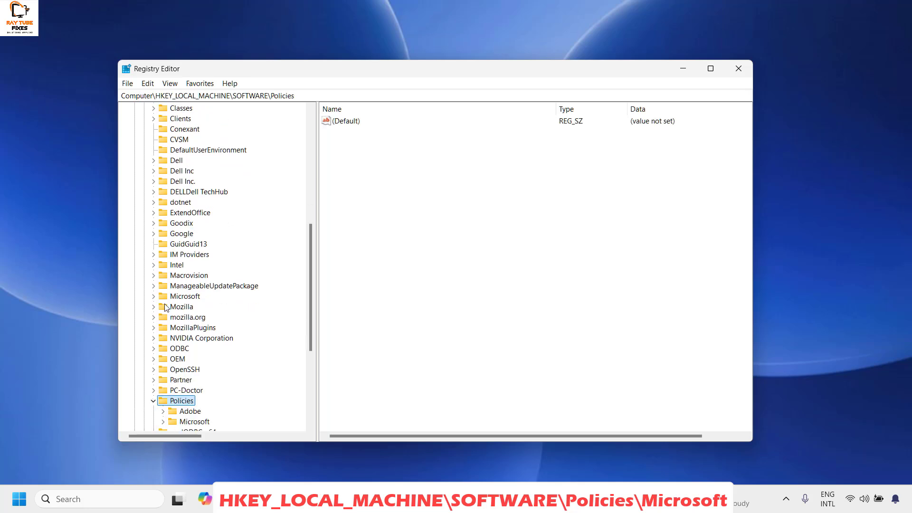
pyautogui.scroll(-2, 181, 321)
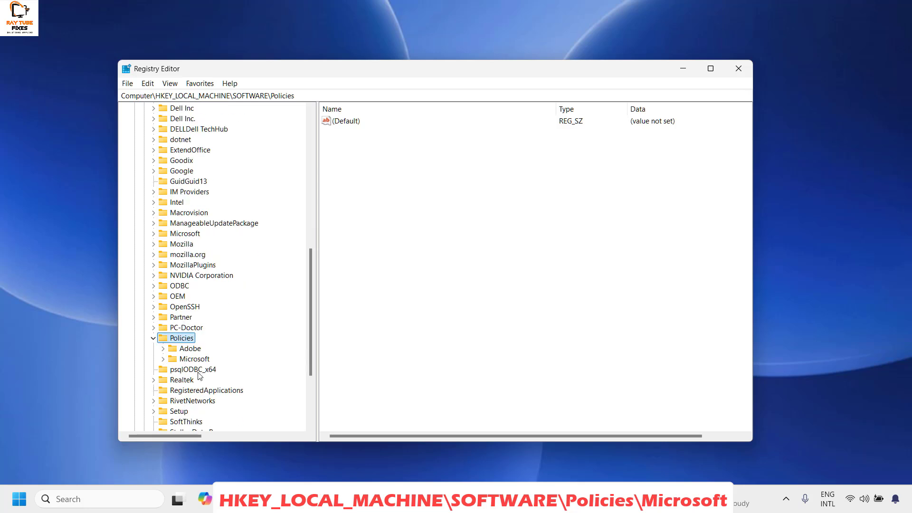
pyautogui.click(192, 360)
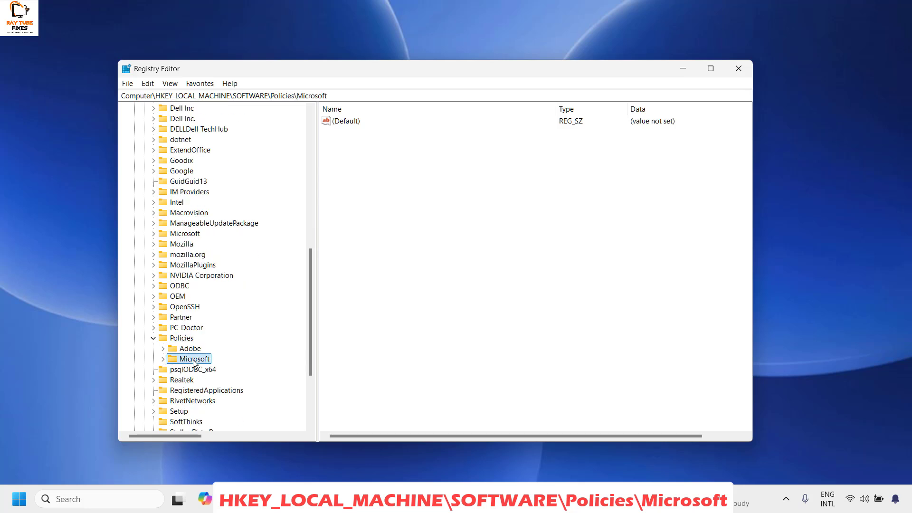
pyautogui.click(163, 359)
pyautogui.scroll(-2, 239, 369)
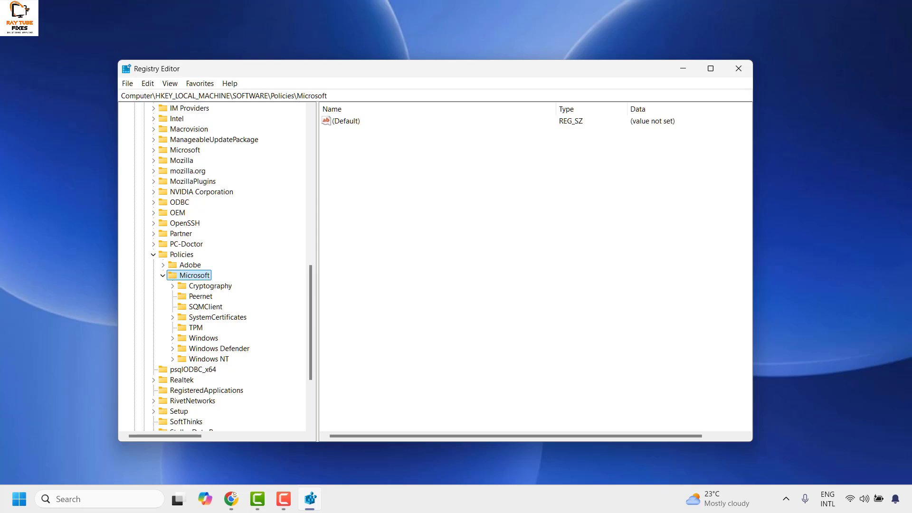
pyautogui.hotkey('alt', 'Tab')
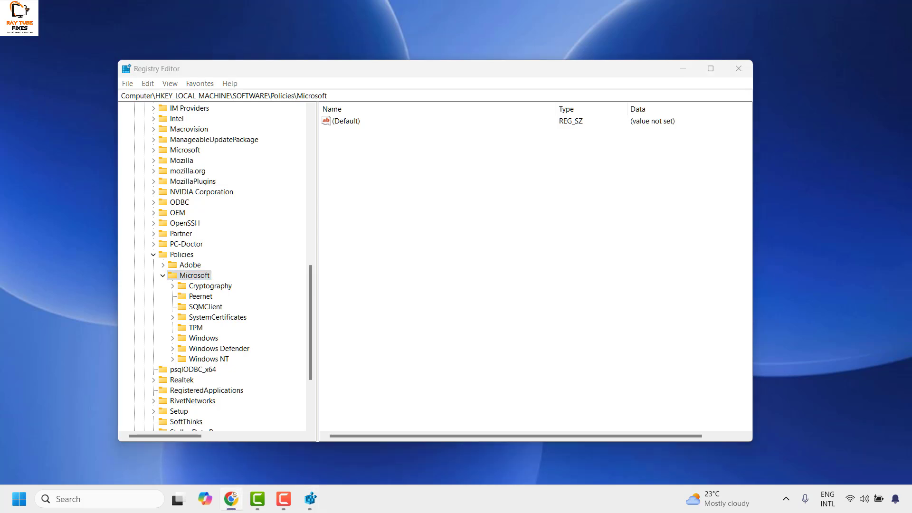
# Create a new key under Policies\Microsoft named MicrosoftEdge
pyautogui.rightClick(200, 279)
pyautogui.moveTo(247, 301)
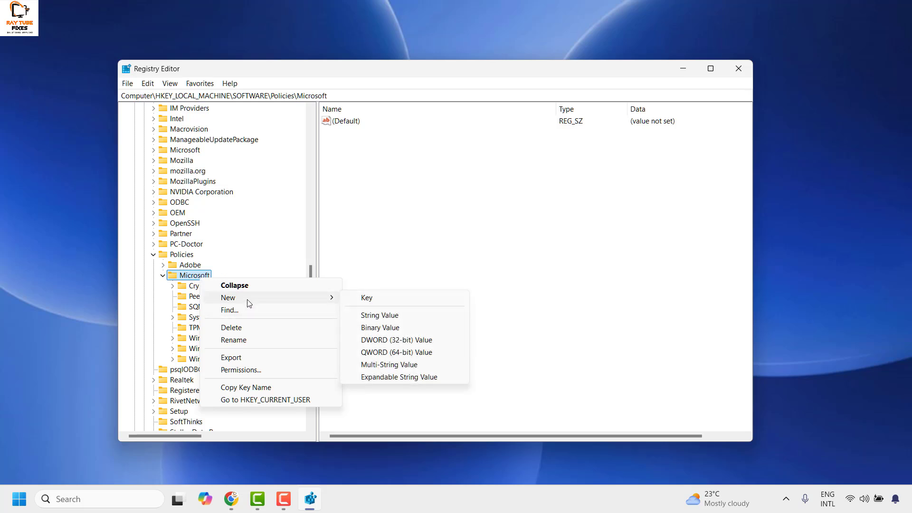
pyautogui.click(375, 297)
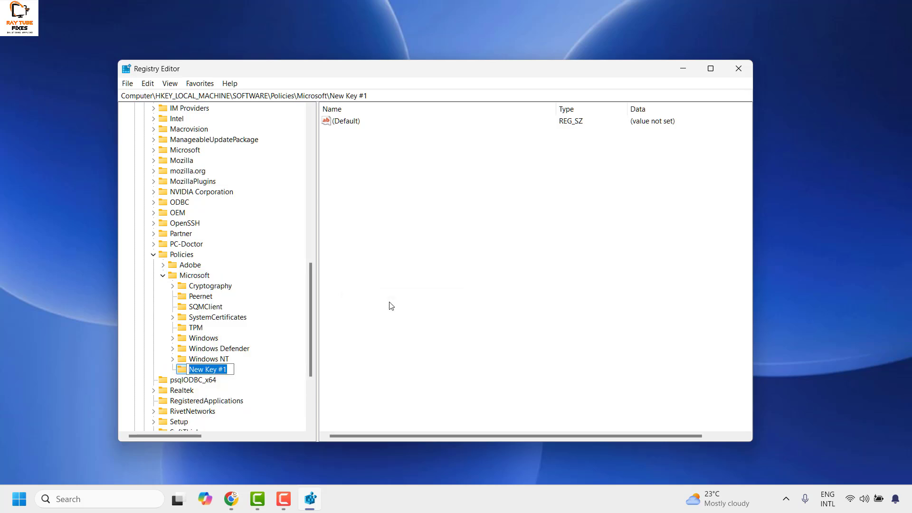
pyautogui.write('MicrosoftEdge')
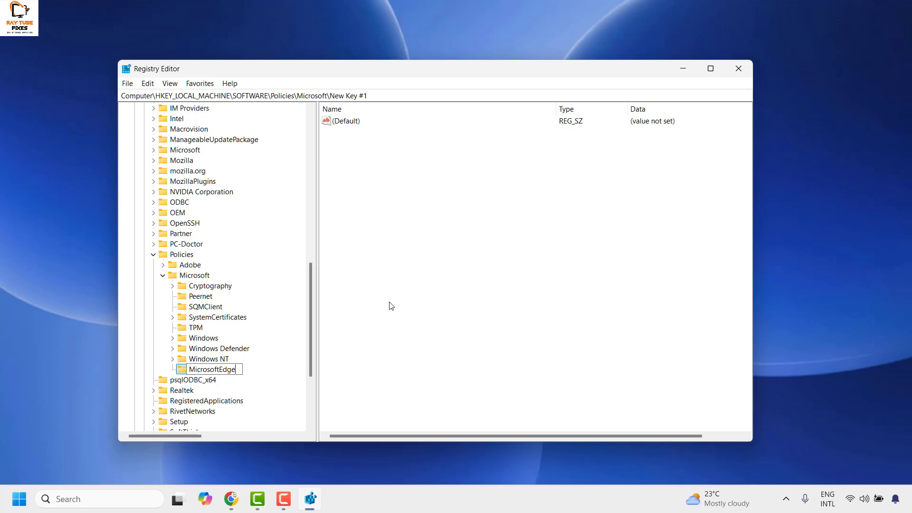
pyautogui.press('Return')
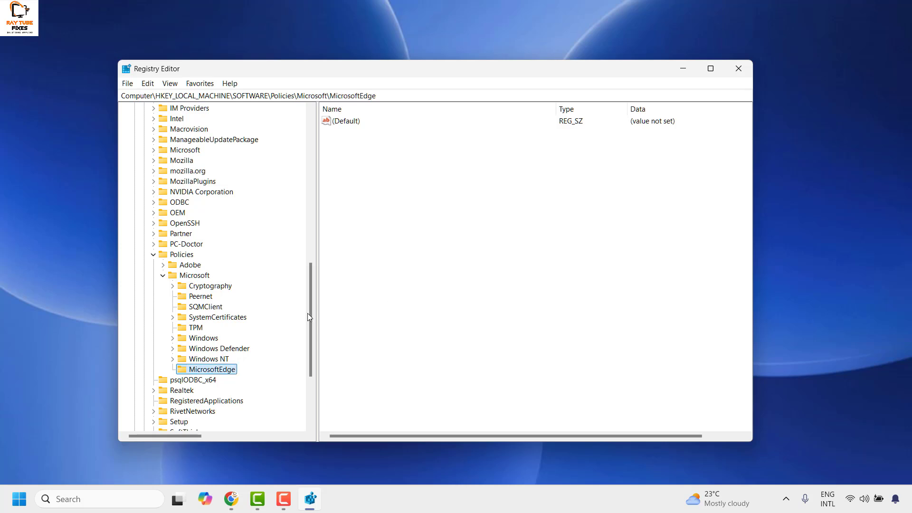
pyautogui.scroll(-3, 228, 322)
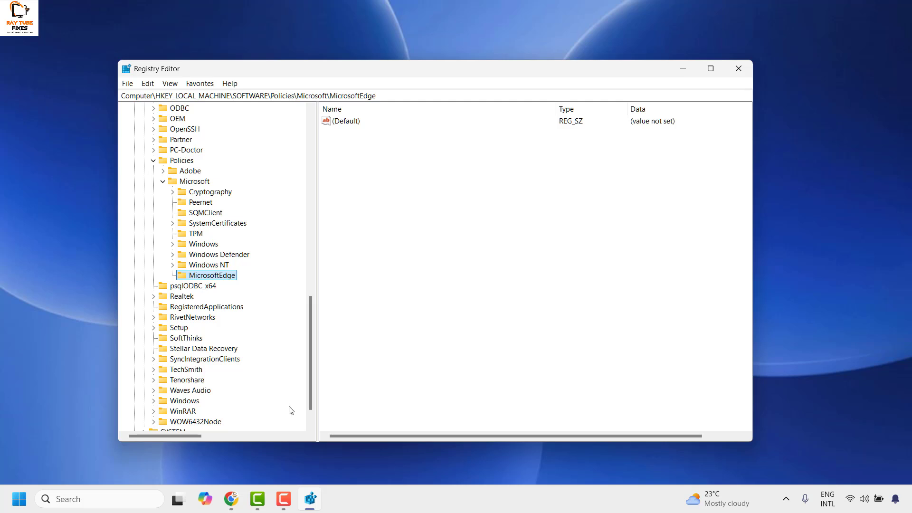
# Create a subkey named Main under the MicrosoftEdge key
pyautogui.rightClick(218, 275)
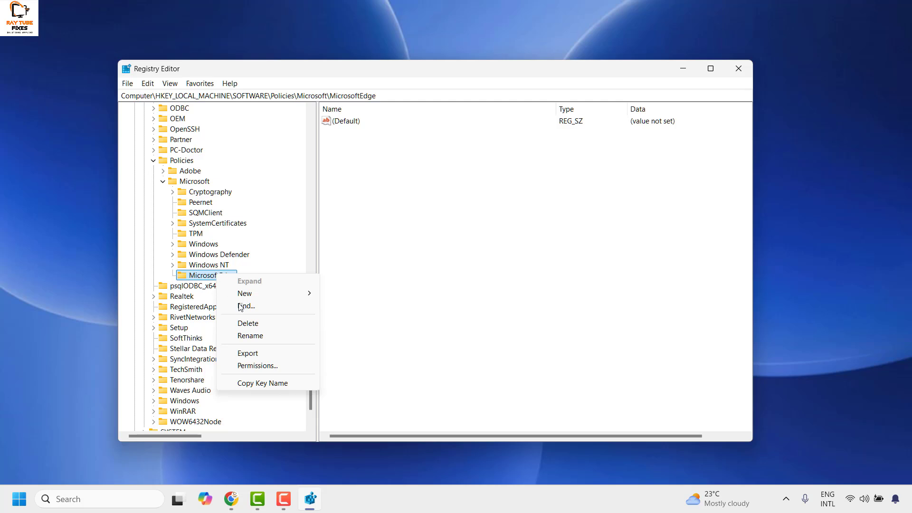
pyautogui.moveTo(279, 296)
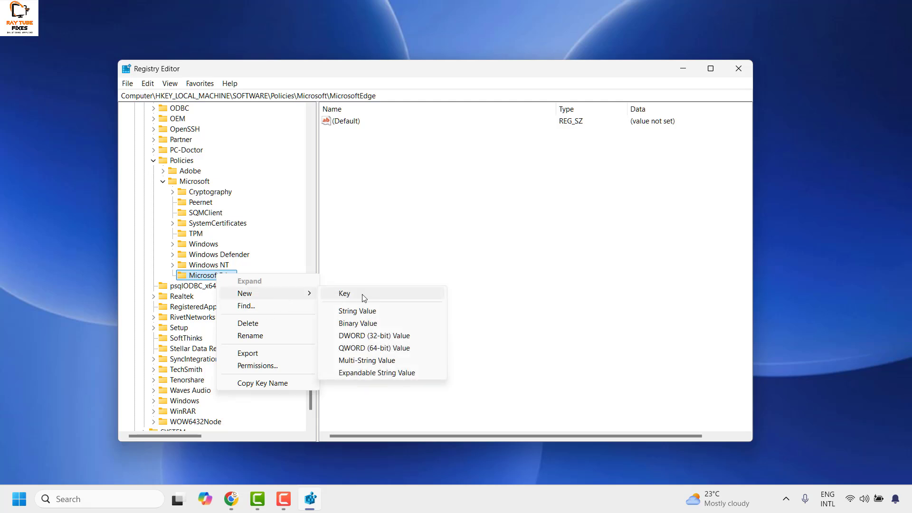
pyautogui.click(344, 294)
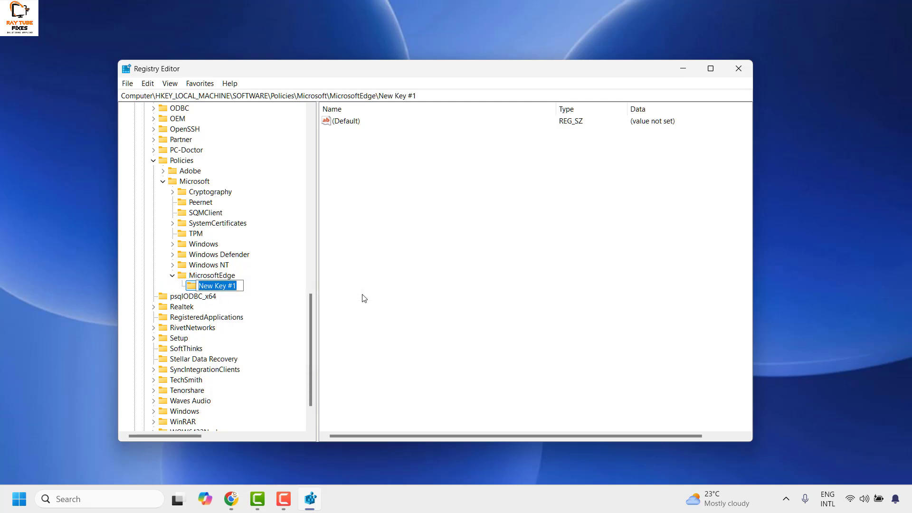
pyautogui.write('Main')
pyautogui.press('Return')
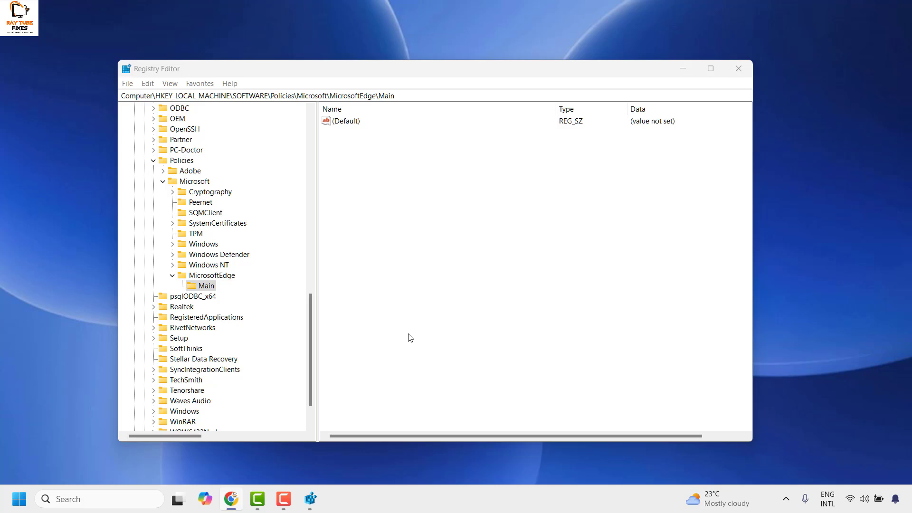
# Add a DWORD (32-bit) value named AllowPrelaunch to the Main key
pyautogui.rightClick(205, 287)
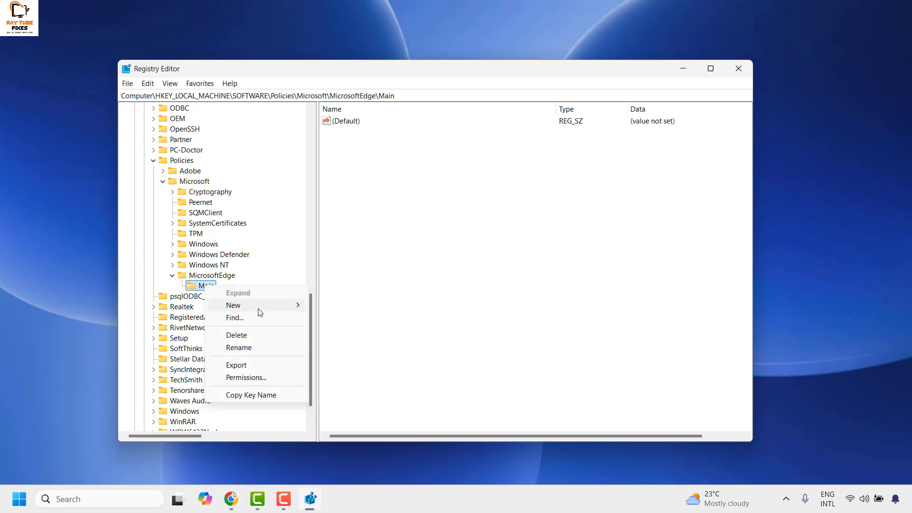
pyautogui.moveTo(260, 311)
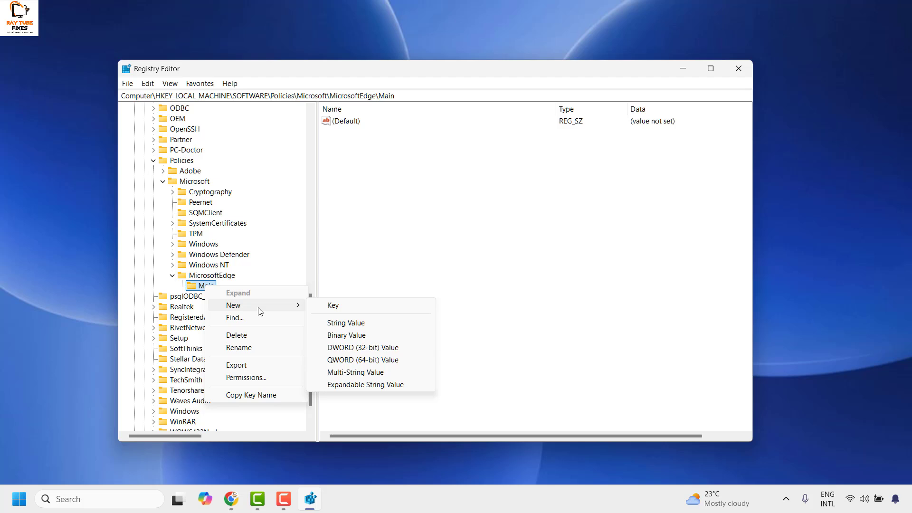
pyautogui.click(369, 349)
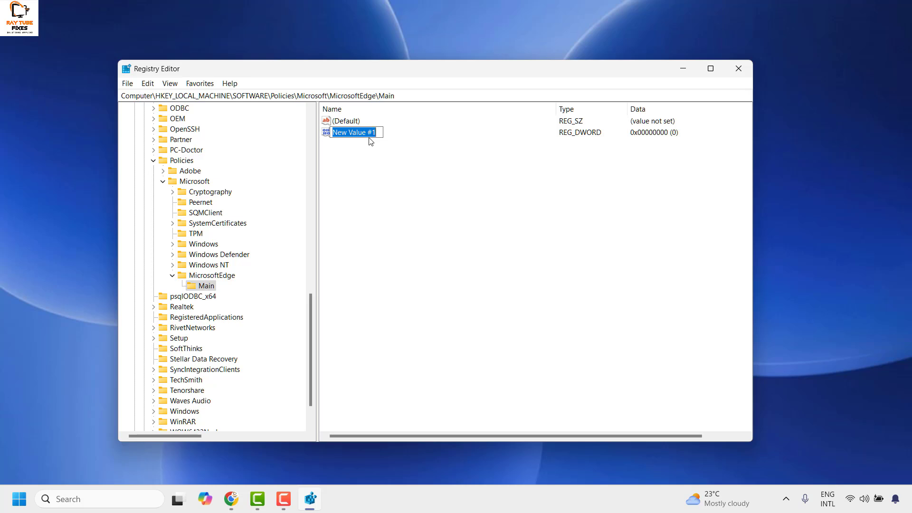
pyautogui.write('AllowPrelaunch')
pyautogui.press('Return')
# Open AllowPrelaunch's data editor and confirm its value data of 0
pyautogui.doubleClick(354, 133)
pyautogui.press('Escape')
pyautogui.rightClick(361, 134)
pyautogui.click(415, 143)
pyautogui.moveTo(223, 150); pyautogui.dragTo(152, 150)
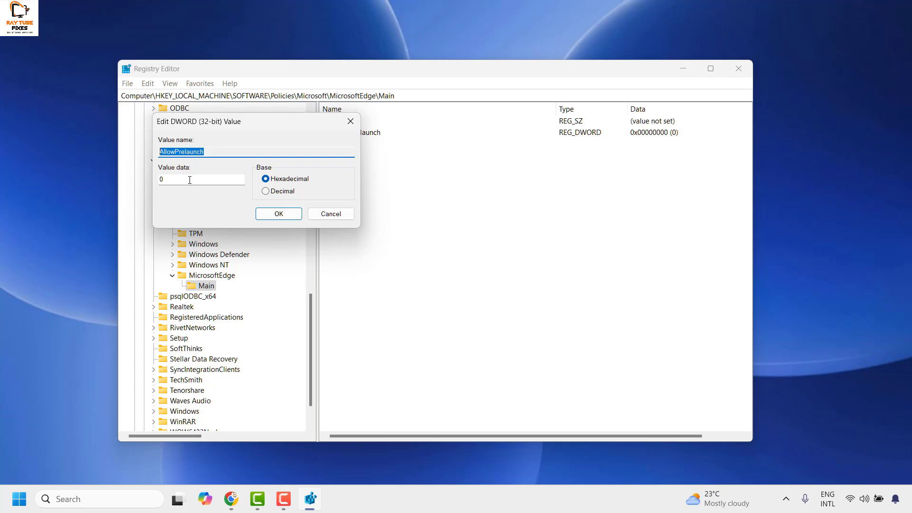
pyautogui.click(288, 212)
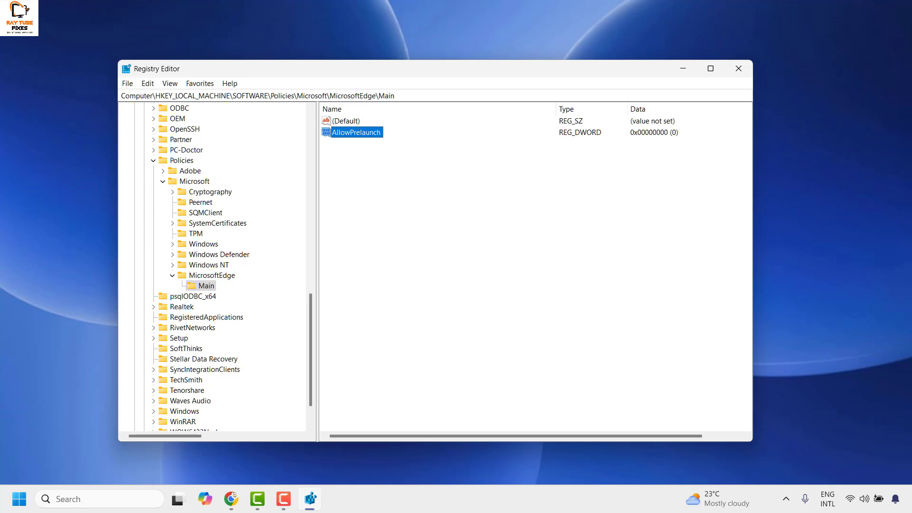
pyautogui.hotkey('alt', 'Tab')
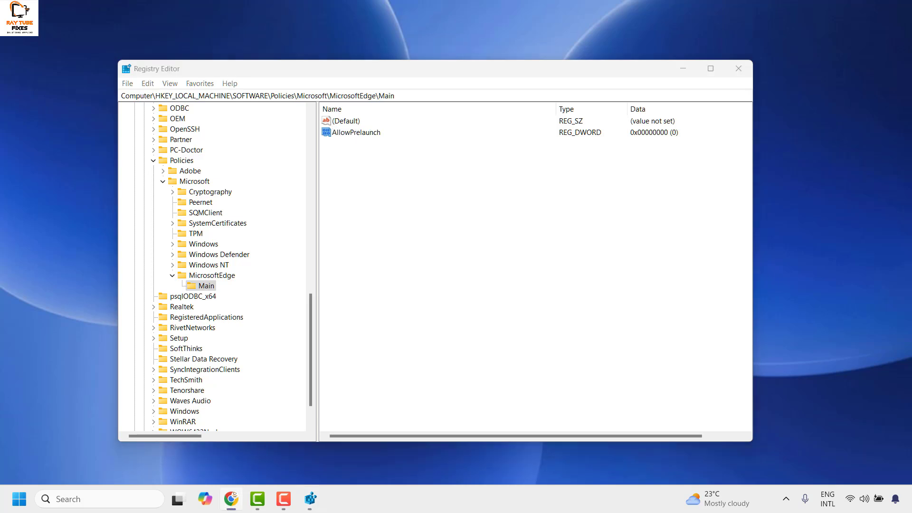
# Create a TabPreloader key under MicrosoftEdge, then bring up its New submenu
pyautogui.rightClick(212, 276)
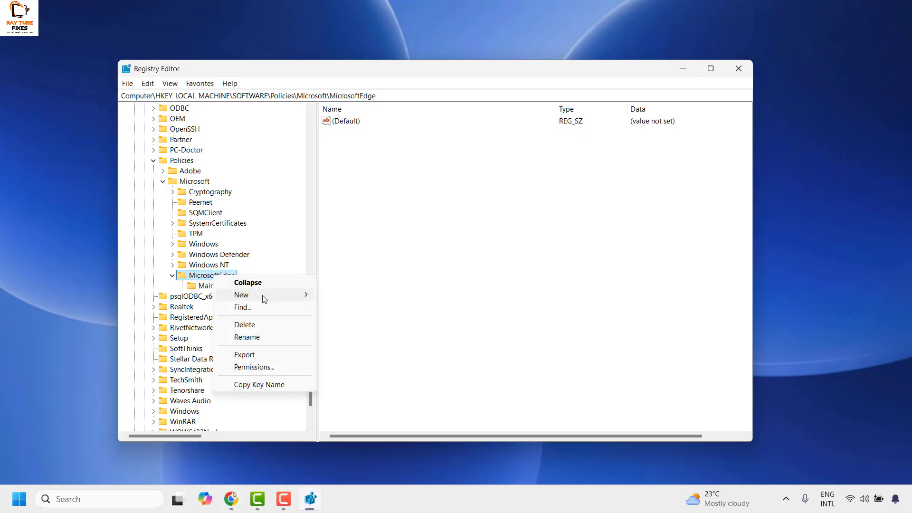
pyautogui.moveTo(262, 295)
pyautogui.click(356, 295)
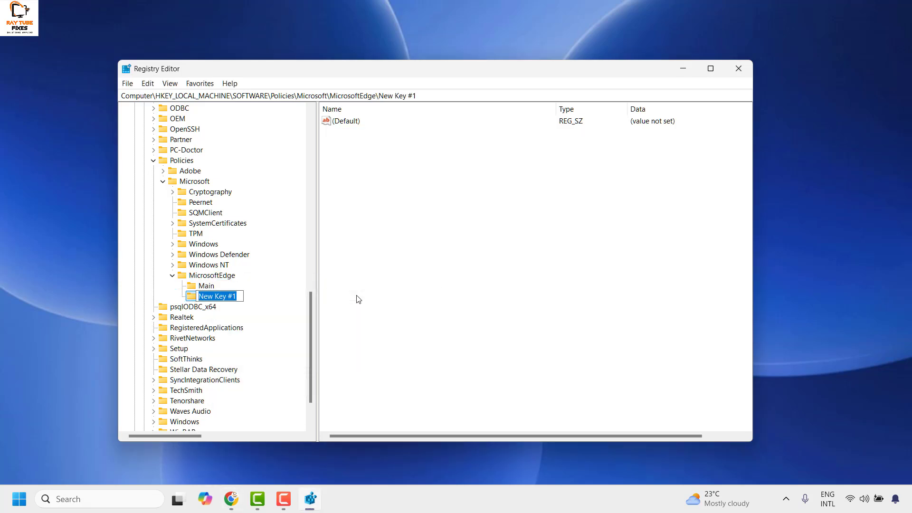
pyautogui.write('TabPreloader')
pyautogui.press('Return')
pyautogui.rightClick(237, 301)
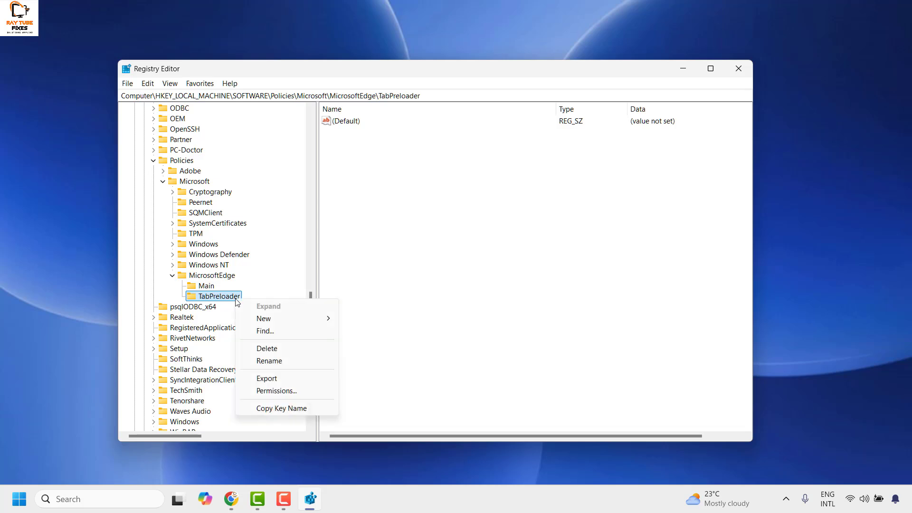
pyautogui.moveTo(285, 319)
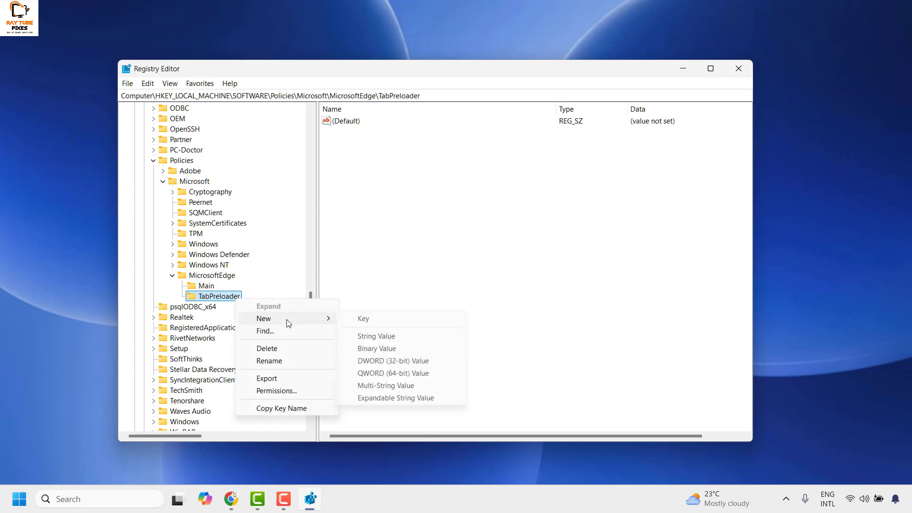
# Add a DWORD (32-bit) value AllowTabPreloading to TabPreloader and open it with Modify
pyautogui.click(402, 365)
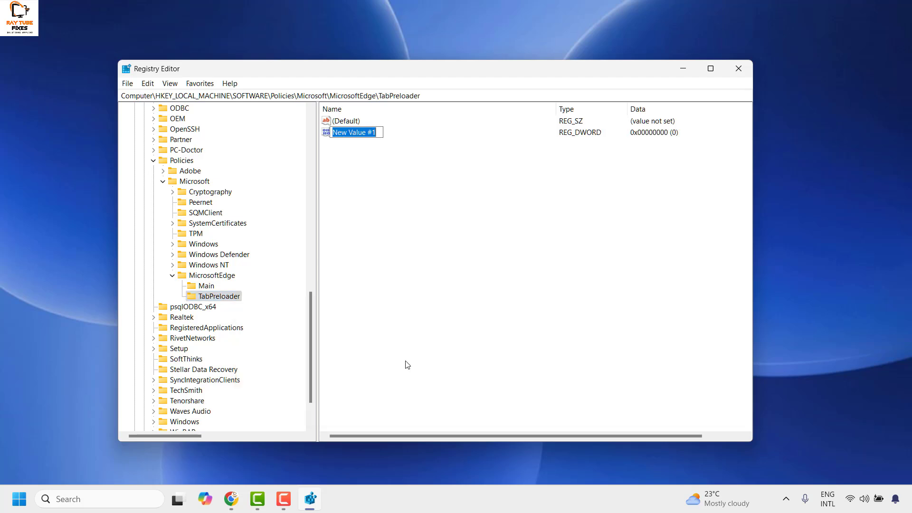
pyautogui.write('AllowTabPreloading')
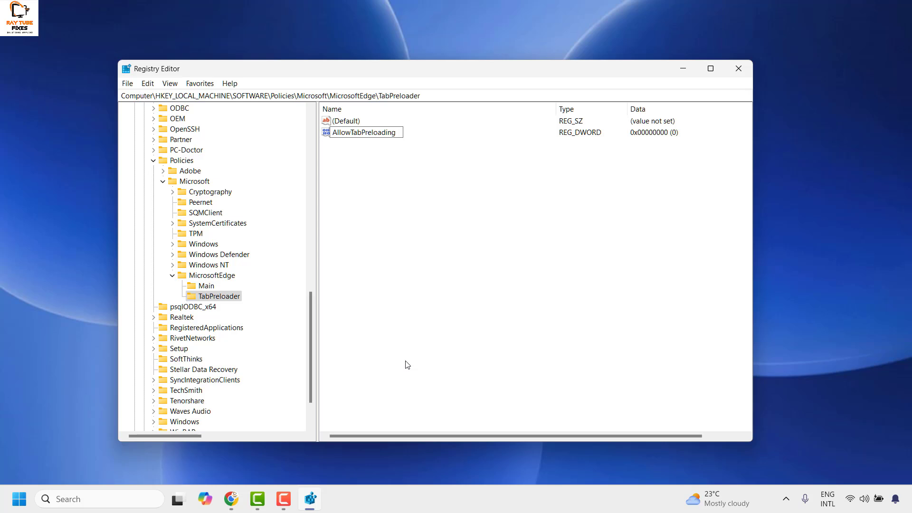
pyautogui.press('Return')
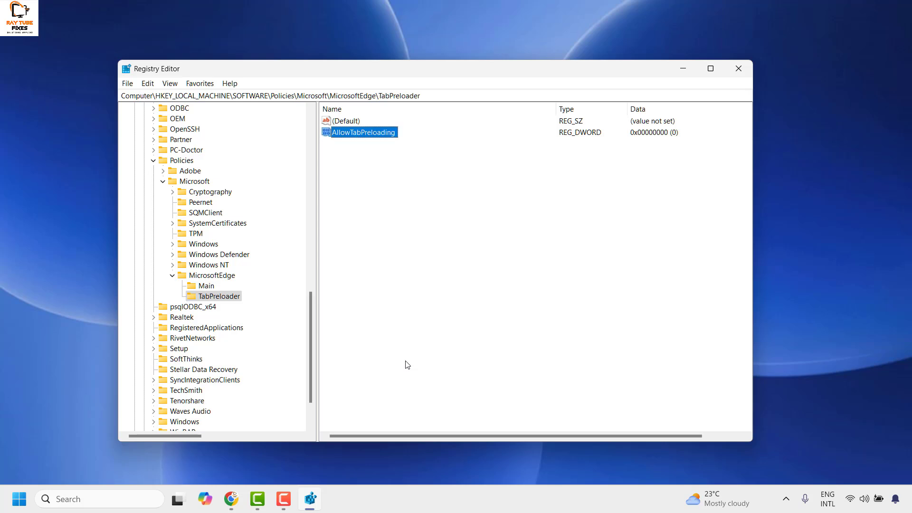
pyautogui.rightClick(366, 137)
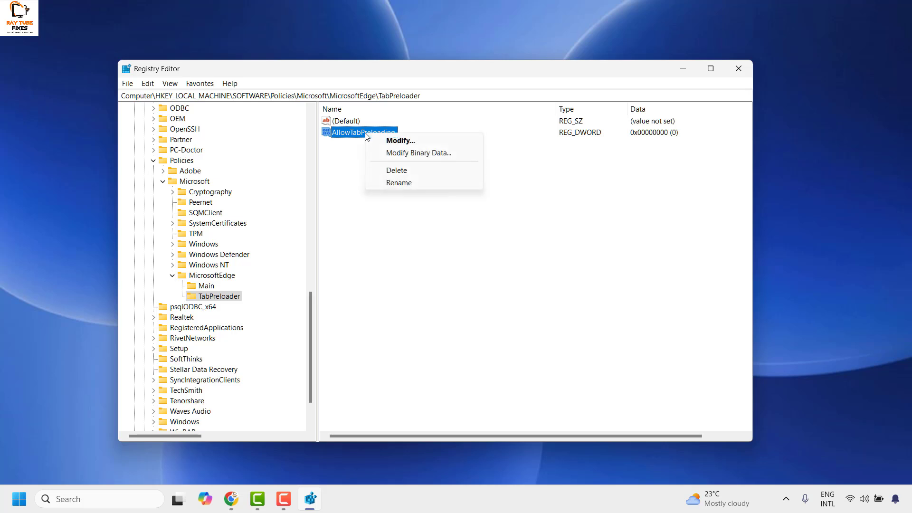
pyautogui.click(396, 142)
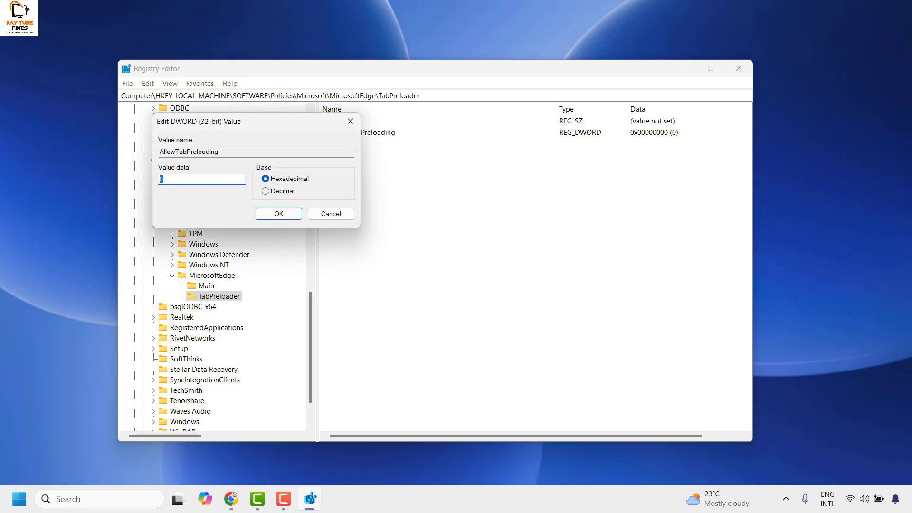